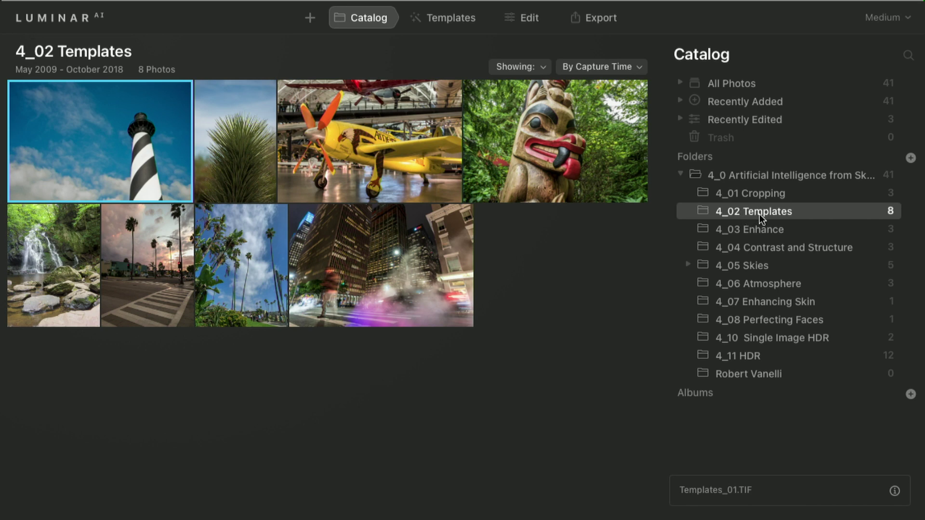
Try Crack of Dawn, then apply Morning Dew from Natural Skies to the lighthouse photo
{"action": "left_click", "coordinate": [457, 18]}
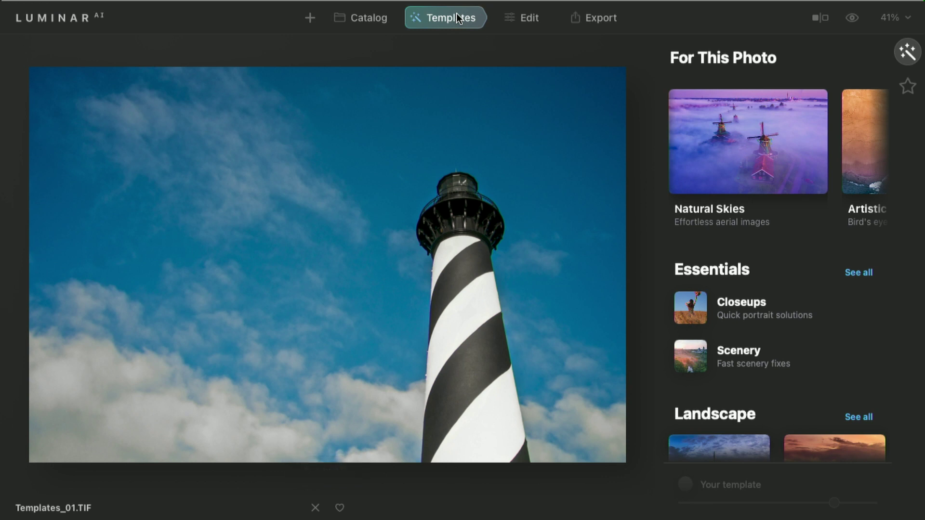
{"action": "left_click", "coordinate": [725, 126]}
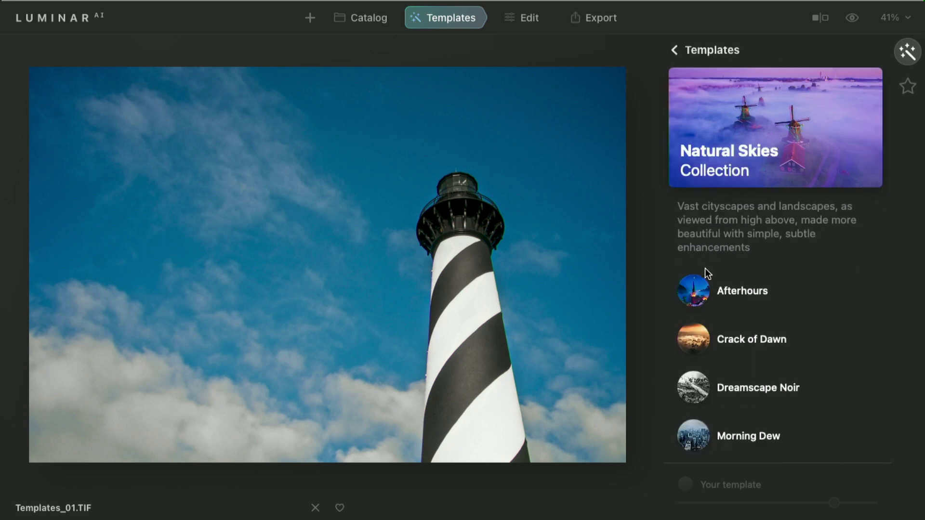
{"action": "left_click", "coordinate": [689, 354]}
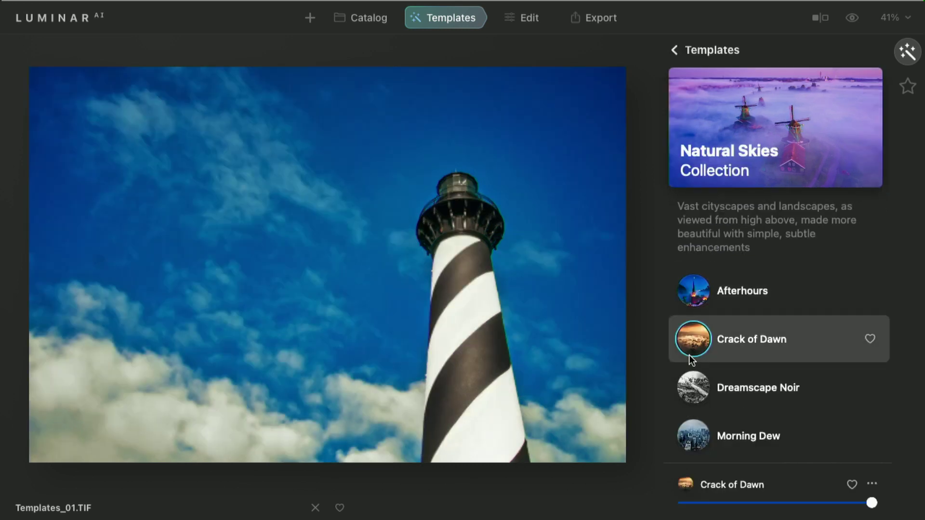
{"action": "scroll", "coordinate": [689, 355], "scroll_direction": "down", "scroll_amount": 2}
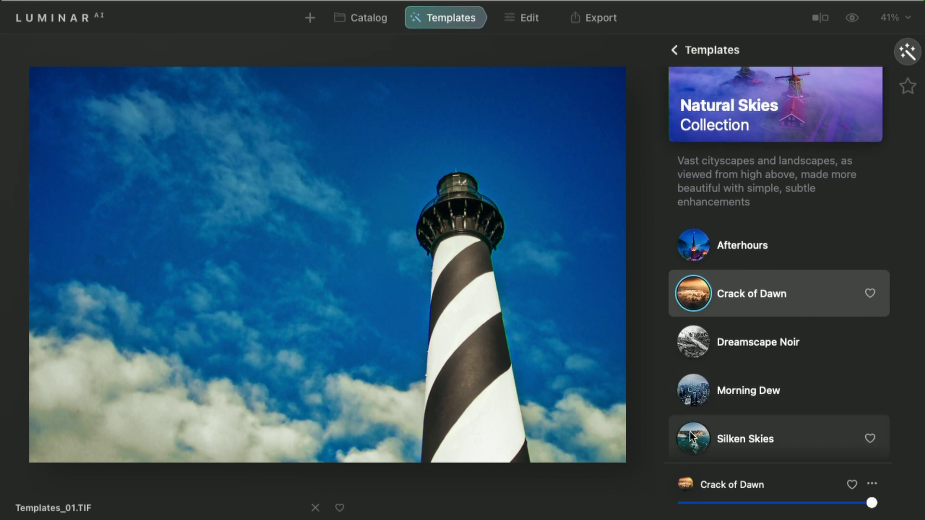
{"action": "left_click", "coordinate": [688, 398]}
Compare with the original and push the Morning Dew amount to full strength
{"action": "mouse_move", "coordinate": [881, 11]}
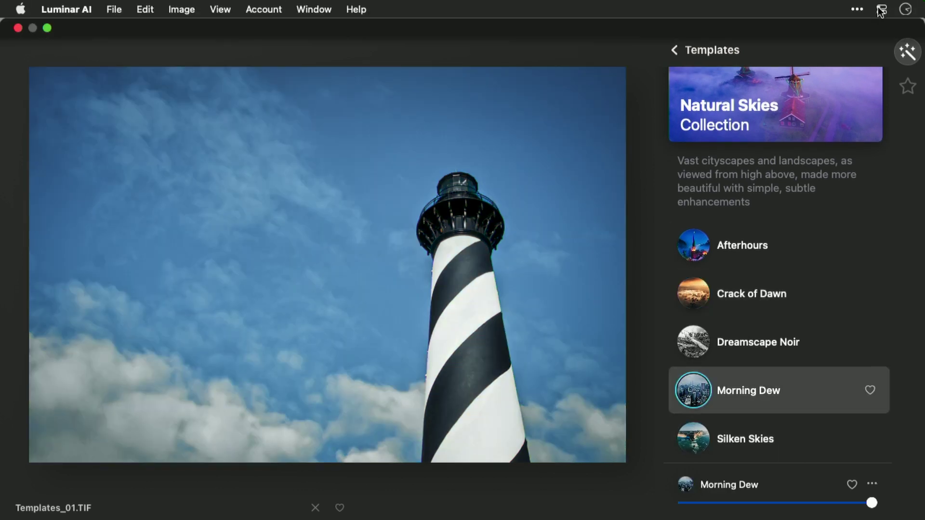
{"action": "left_click", "coordinate": [852, 18]}
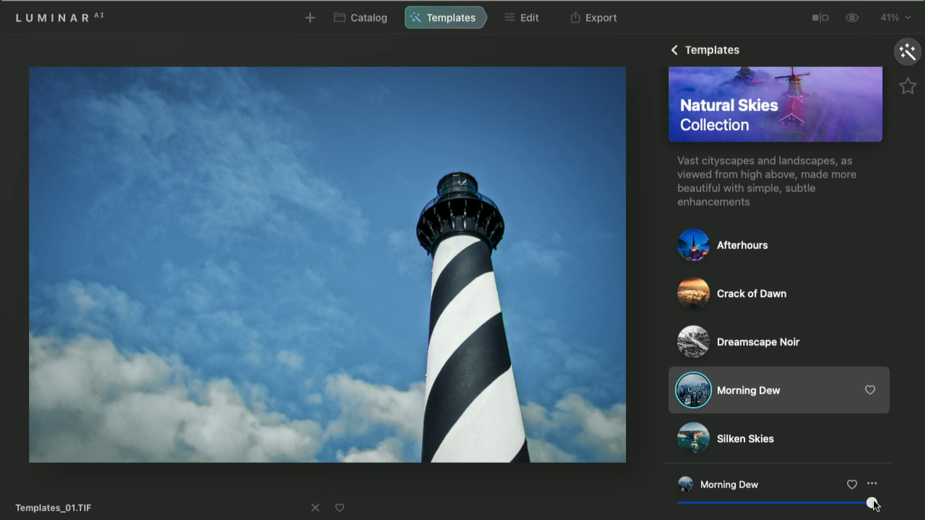
{"action": "left_click_drag", "start_coordinate": [873, 504], "coordinate": [924, 492]}
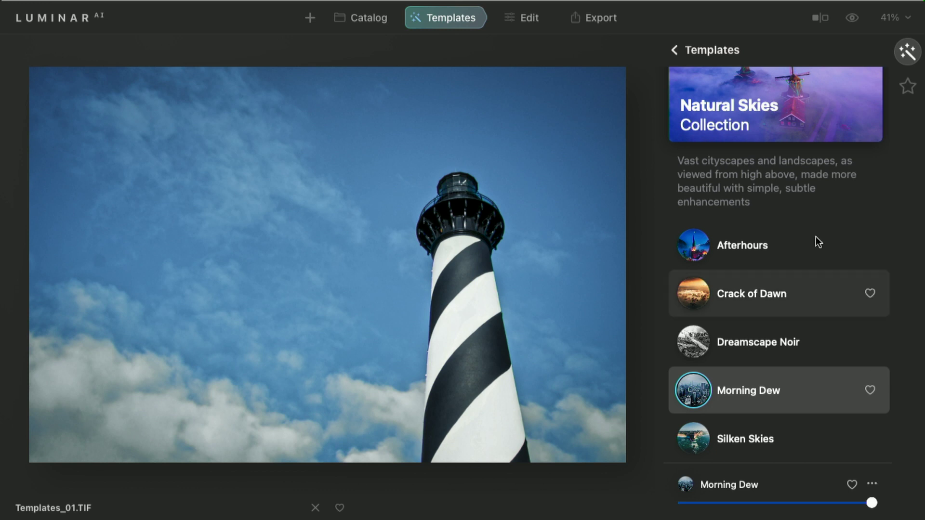
{"action": "left_click", "coordinate": [706, 45]}
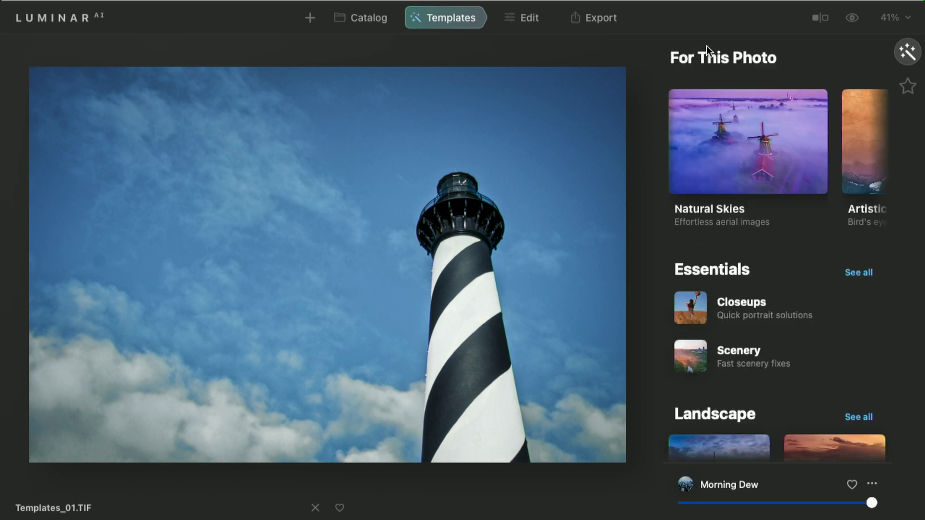
Apply MicroWorld from the Nature collection to the yucca photo, then move to the yellow plane photo
{"action": "key", "text": "Right"}
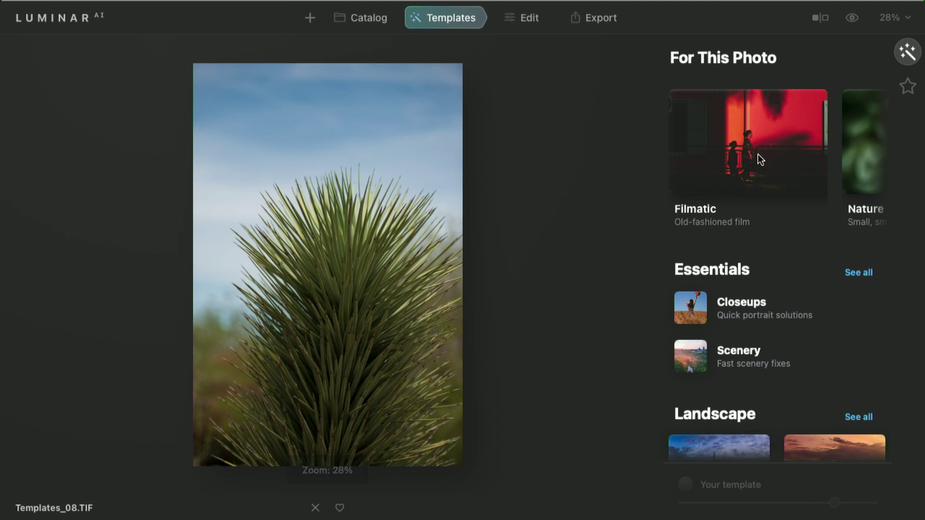
{"action": "scroll", "coordinate": [758, 154], "scroll_direction": "right", "scroll_amount": 3}
{"action": "scroll", "coordinate": [758, 154], "scroll_direction": "right", "scroll_amount": 3}
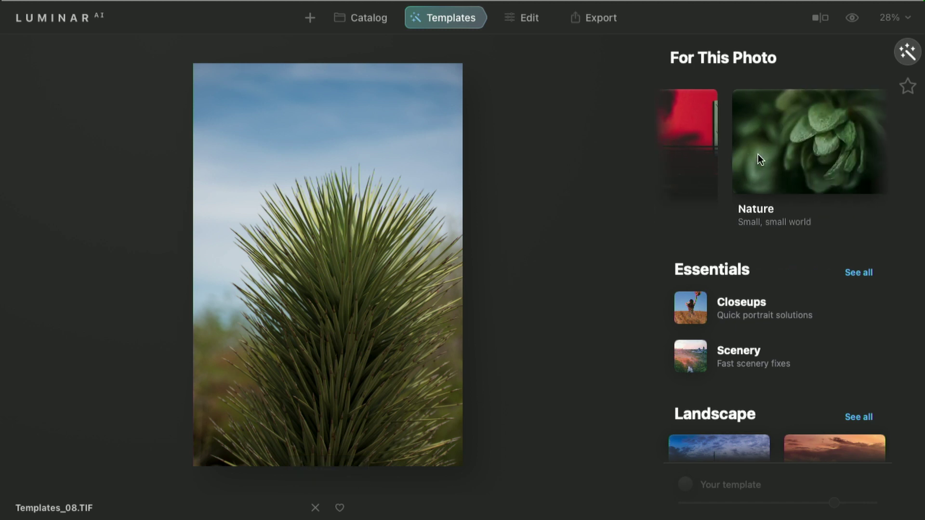
{"action": "left_click", "coordinate": [758, 154]}
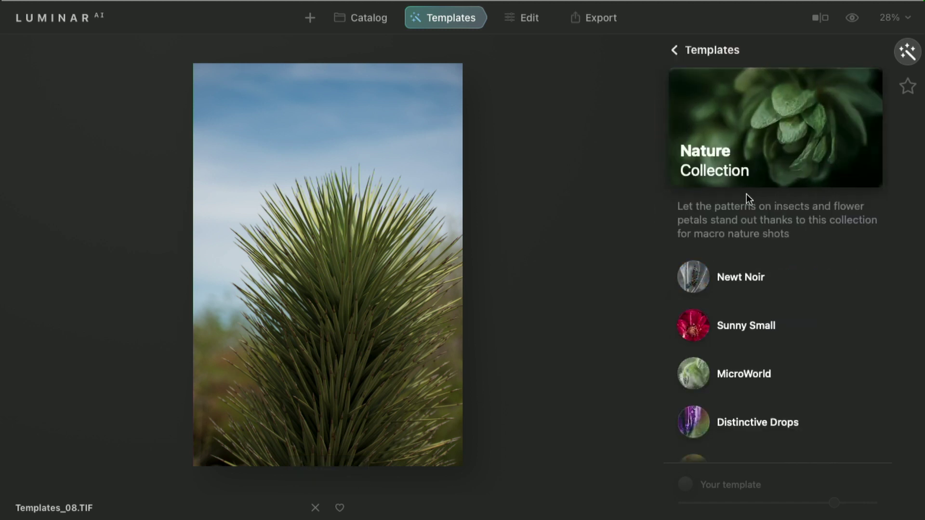
{"action": "scroll", "coordinate": [718, 333], "scroll_direction": "down", "scroll_amount": 3}
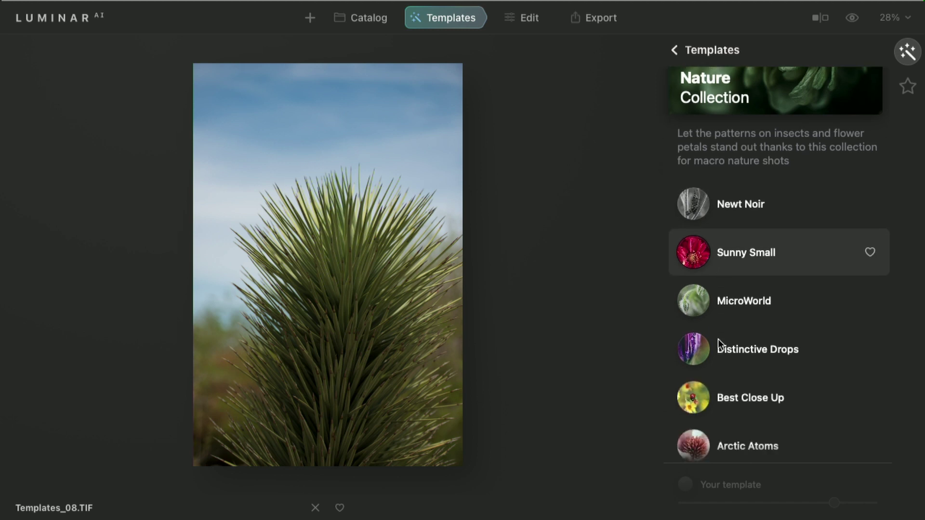
{"action": "left_click", "coordinate": [698, 290]}
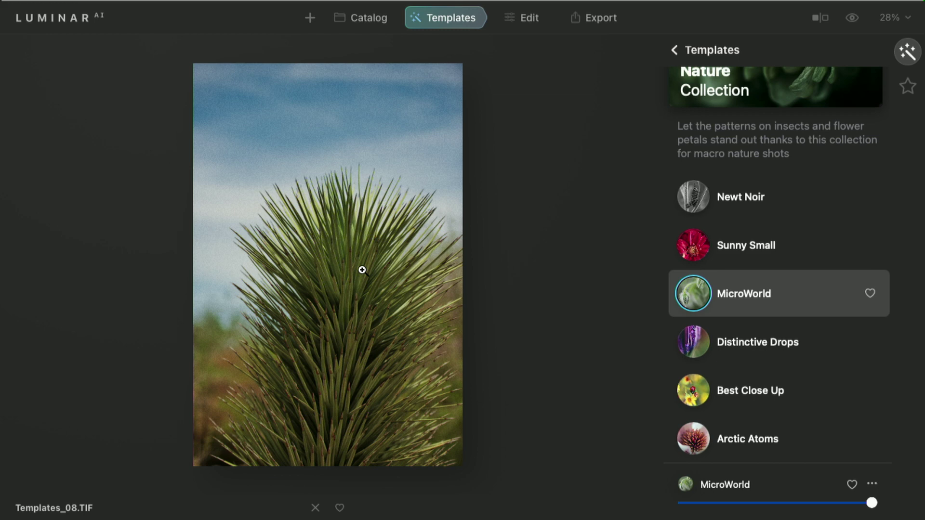
{"action": "key", "text": "Left"}
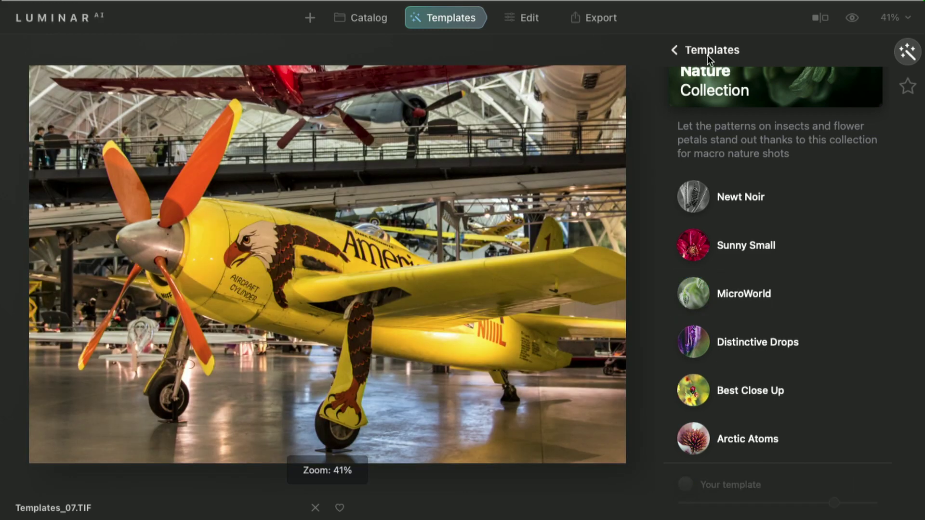
{"action": "left_click", "coordinate": [707, 52]}
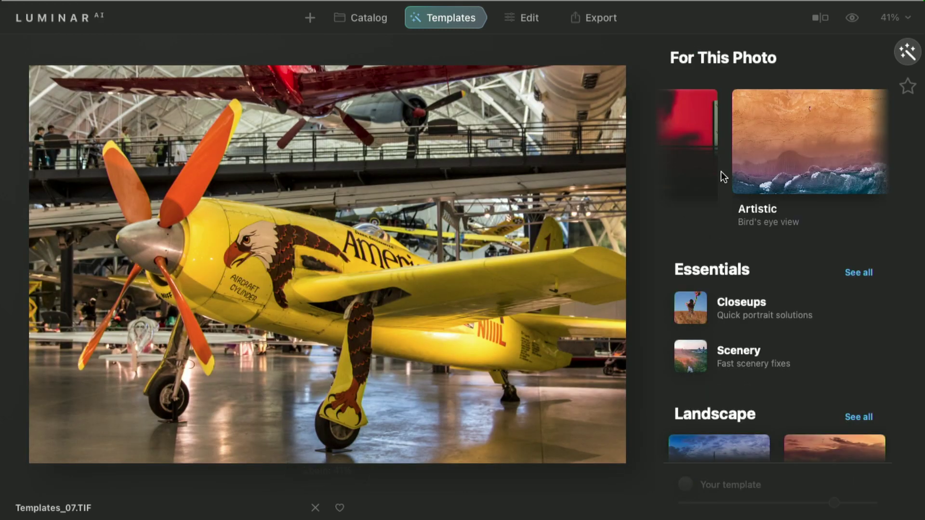
Browse suggestions for the plane and totem pole photos, stepping on to Templates_03.TIF
{"action": "scroll", "coordinate": [721, 172], "scroll_direction": "left", "scroll_amount": 2}
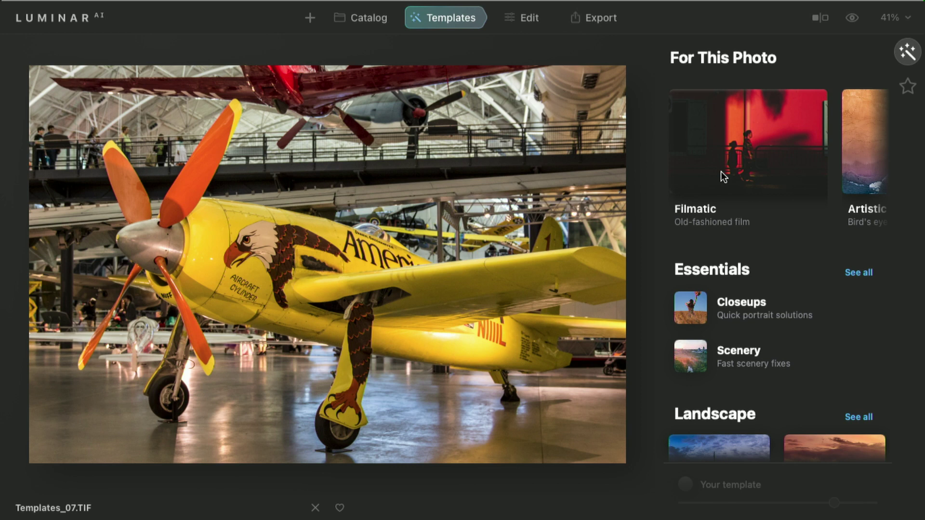
{"action": "key", "text": "Left"}
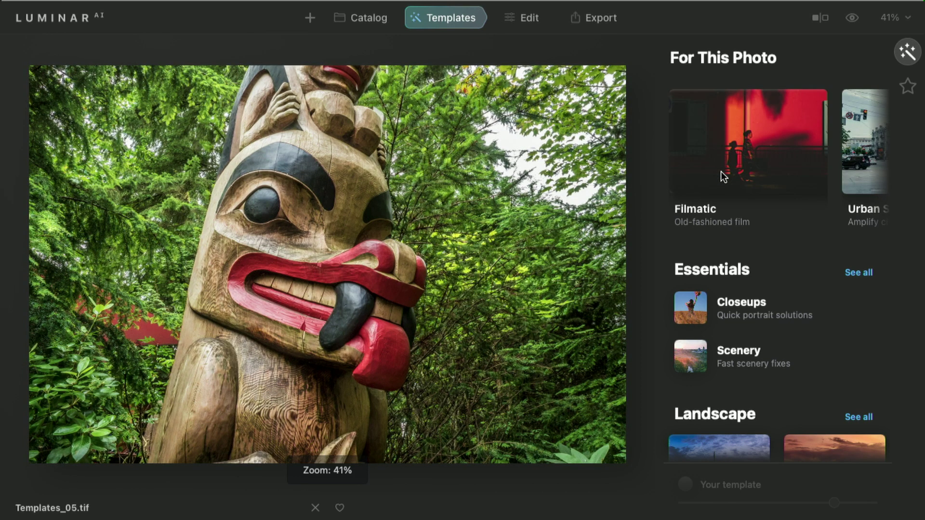
{"action": "scroll", "coordinate": [721, 172], "scroll_direction": "right", "scroll_amount": 2}
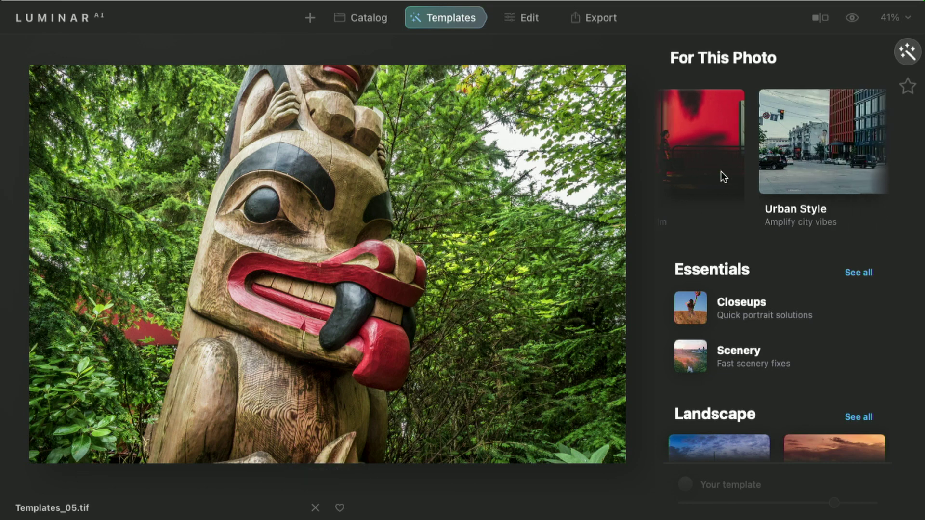
{"action": "scroll", "coordinate": [721, 171], "scroll_direction": "right", "scroll_amount": 2}
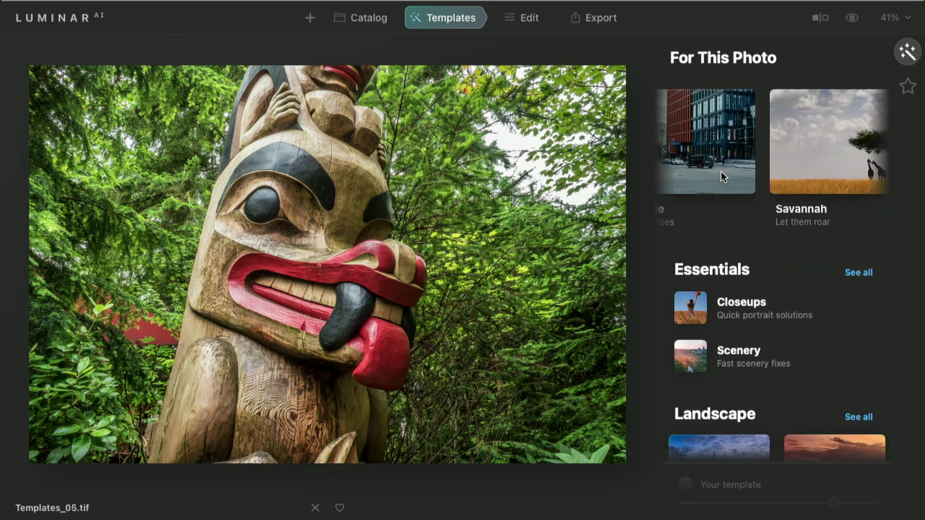
{"action": "key", "text": "Left"}
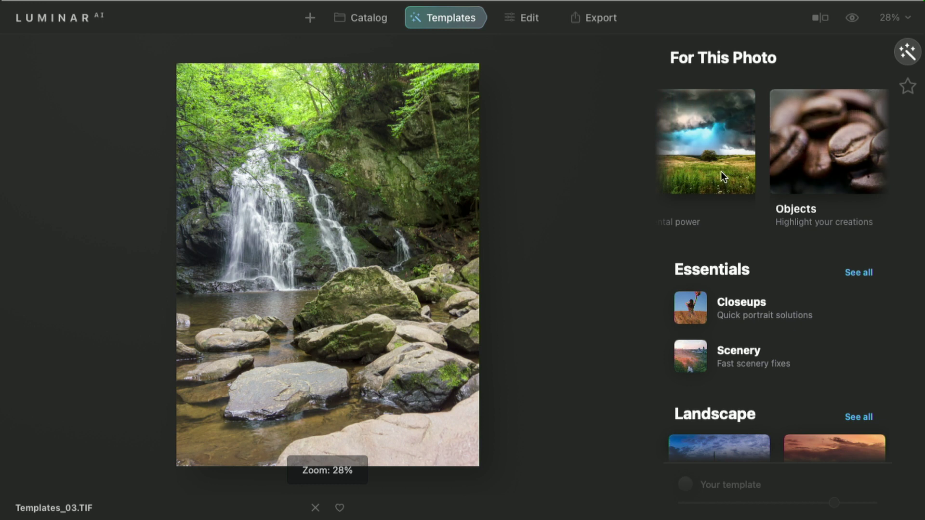
After trying Cold Currents, apply Silver Flash from Waterscapes and switch to Edit
{"action": "scroll", "coordinate": [839, 151], "scroll_direction": "left", "scroll_amount": 3}
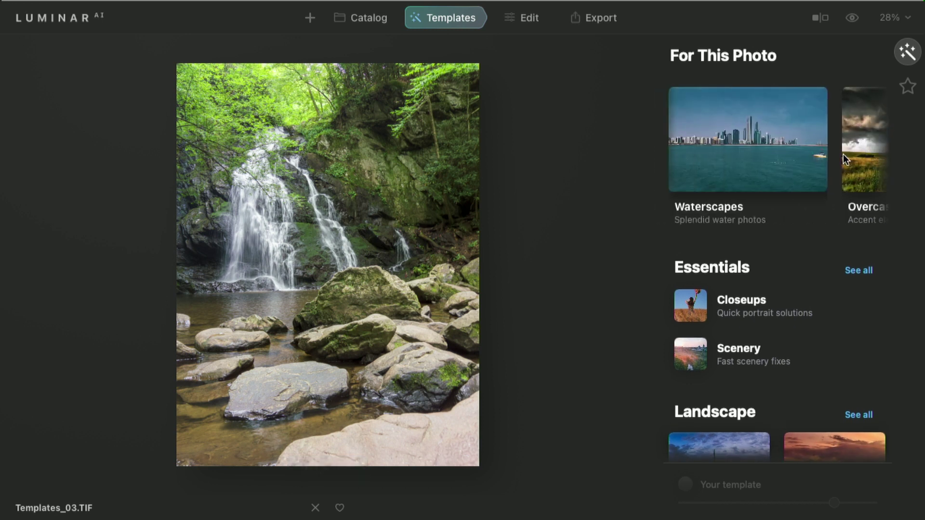
{"action": "left_click", "coordinate": [747, 152]}
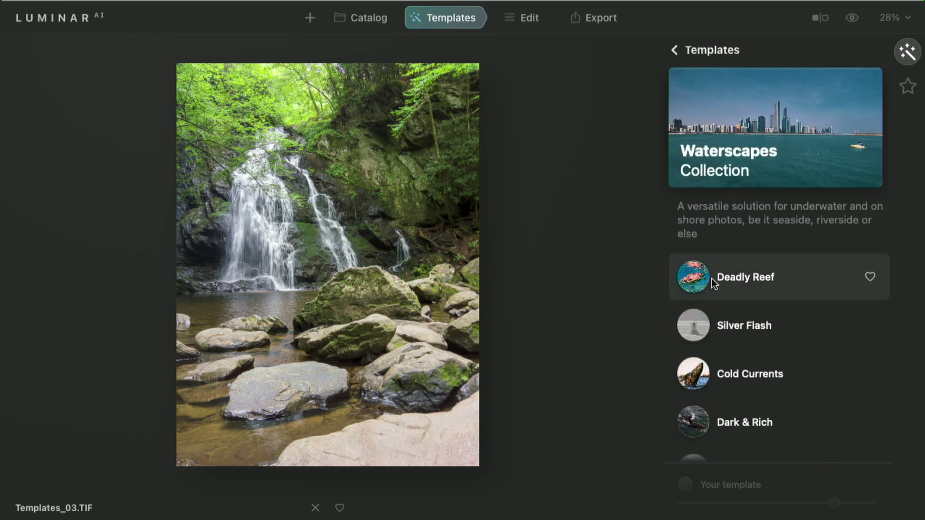
{"action": "scroll", "coordinate": [710, 284], "scroll_direction": "down", "scroll_amount": 2}
{"action": "left_click", "coordinate": [700, 314]}
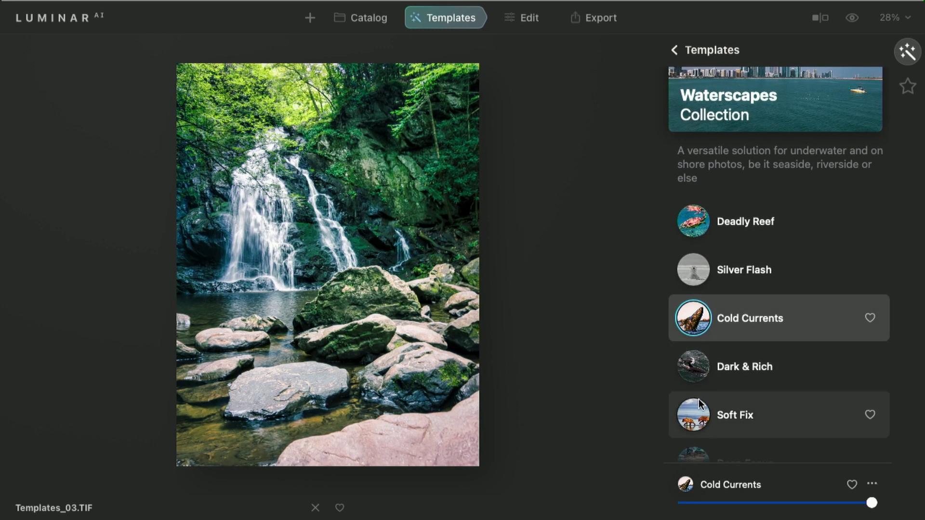
{"action": "left_click", "coordinate": [690, 269]}
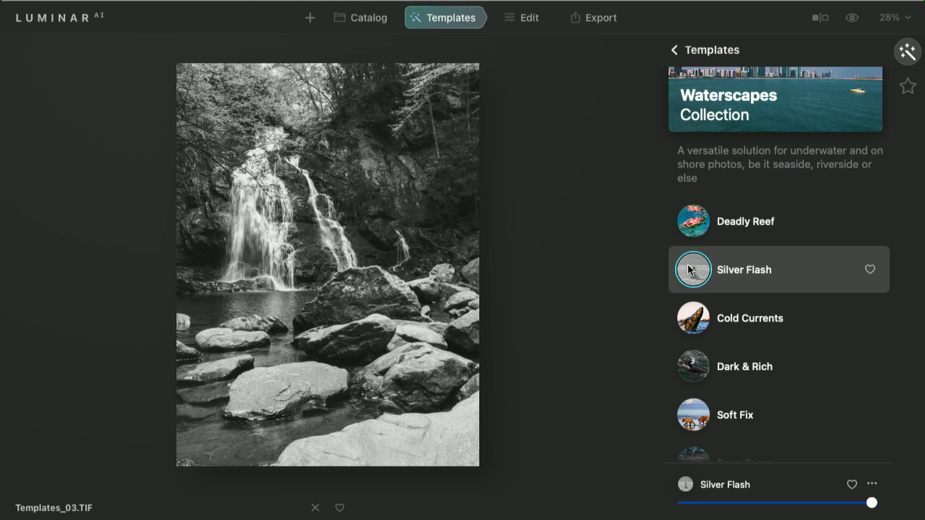
{"action": "left_click", "coordinate": [529, 22]}
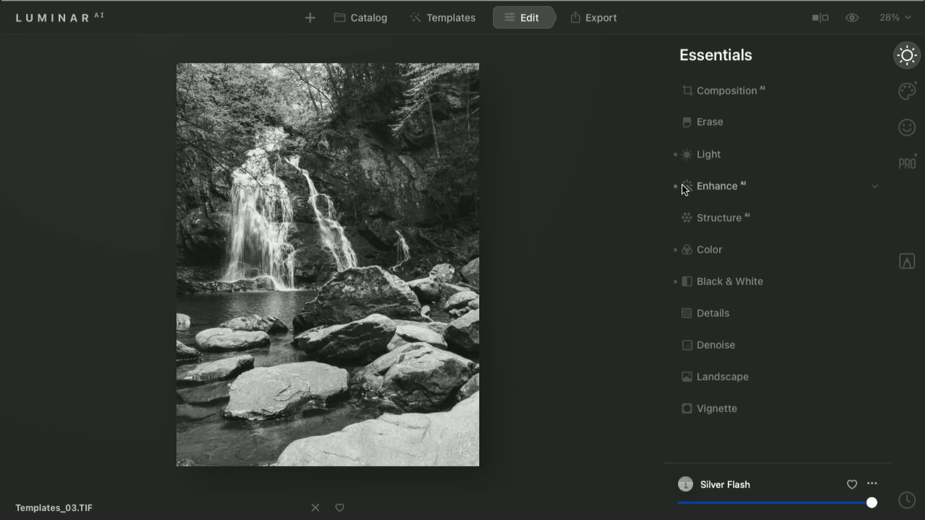
Raise the Enhance Accent strength and set the Structure Amount to about 67
{"action": "left_click", "coordinate": [712, 186]}
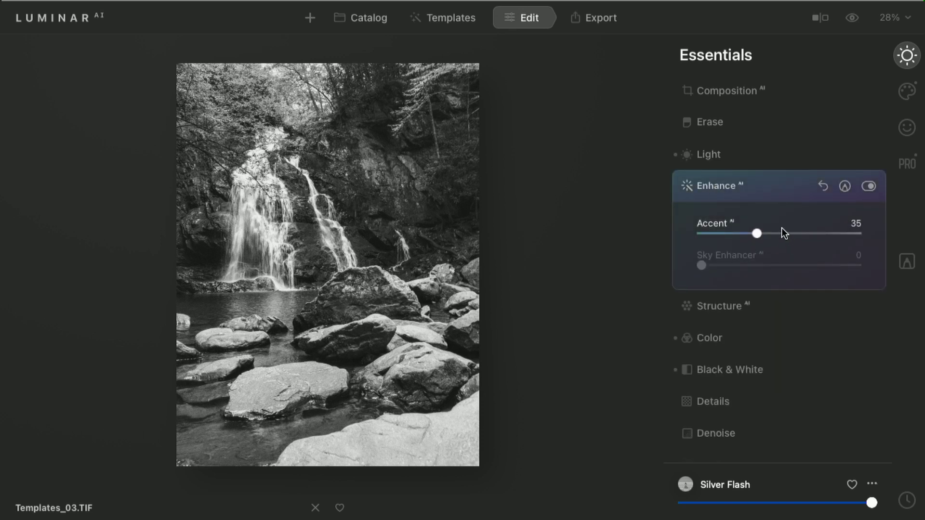
{"action": "left_click_drag", "start_coordinate": [740, 233], "coordinate": [823, 236]}
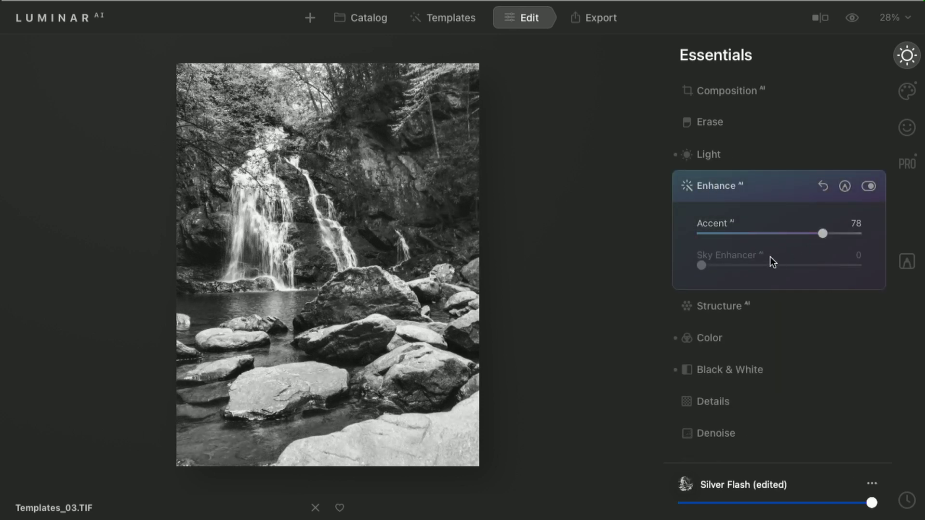
{"action": "left_click", "coordinate": [775, 190]}
{"action": "left_click", "coordinate": [772, 216]}
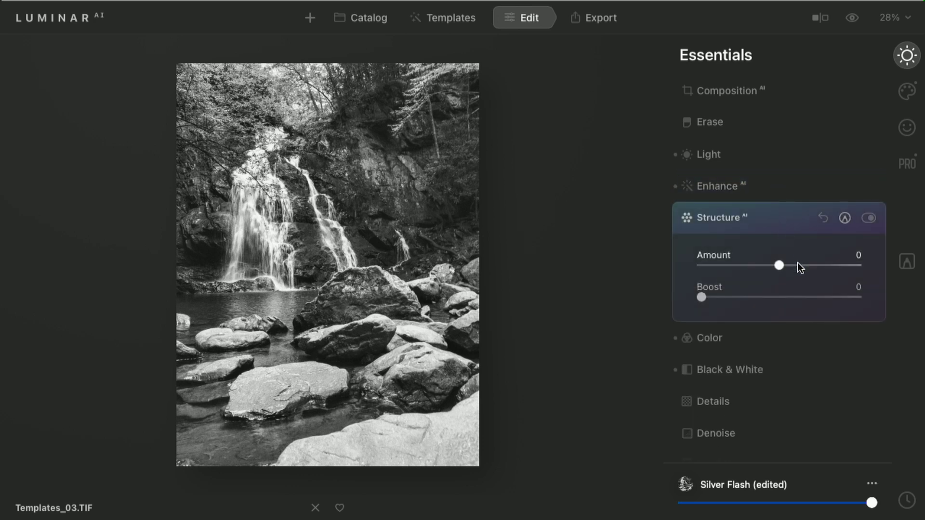
{"action": "left_click_drag", "start_coordinate": [797, 265], "coordinate": [837, 276]}
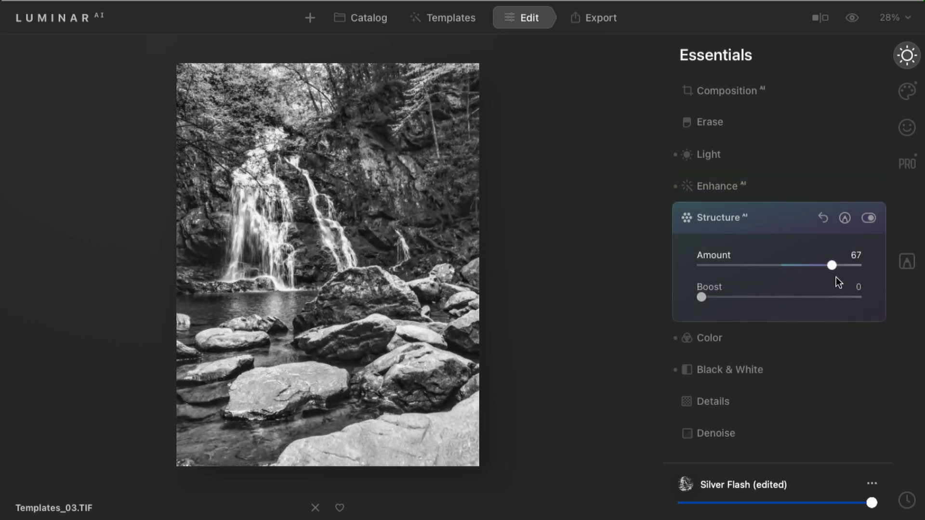
Set Black & White luminance to Blue -59, Cyan 42 and Green 19
{"action": "left_click", "coordinate": [781, 370]}
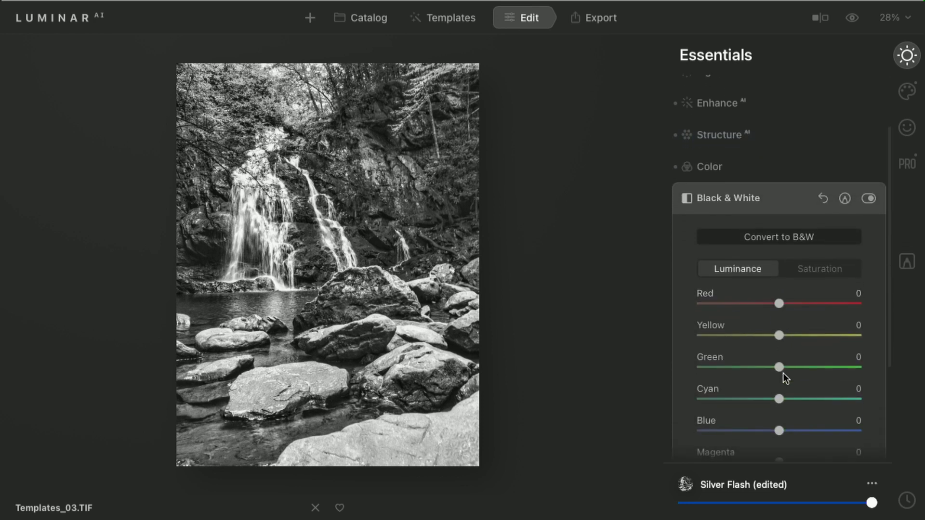
{"action": "left_click_drag", "start_coordinate": [779, 384], "coordinate": [732, 385]}
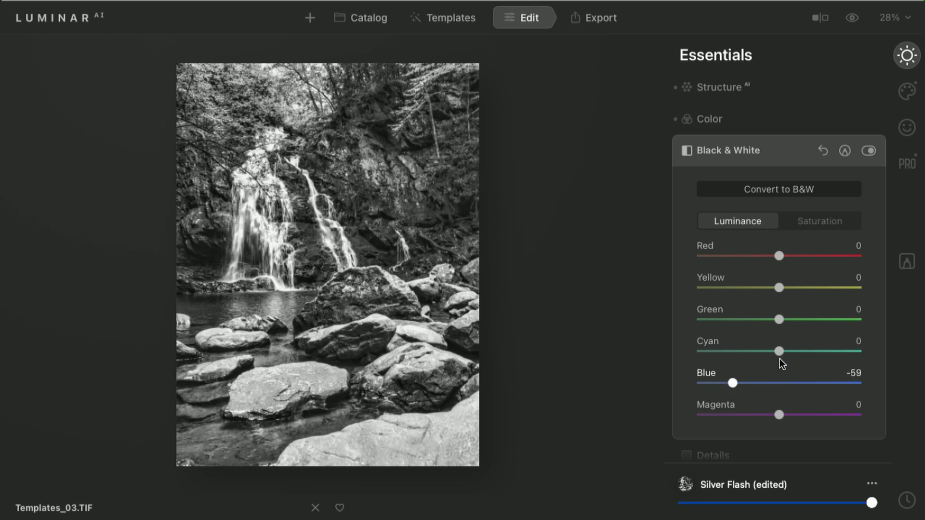
{"action": "left_click_drag", "start_coordinate": [780, 351], "coordinate": [817, 372]}
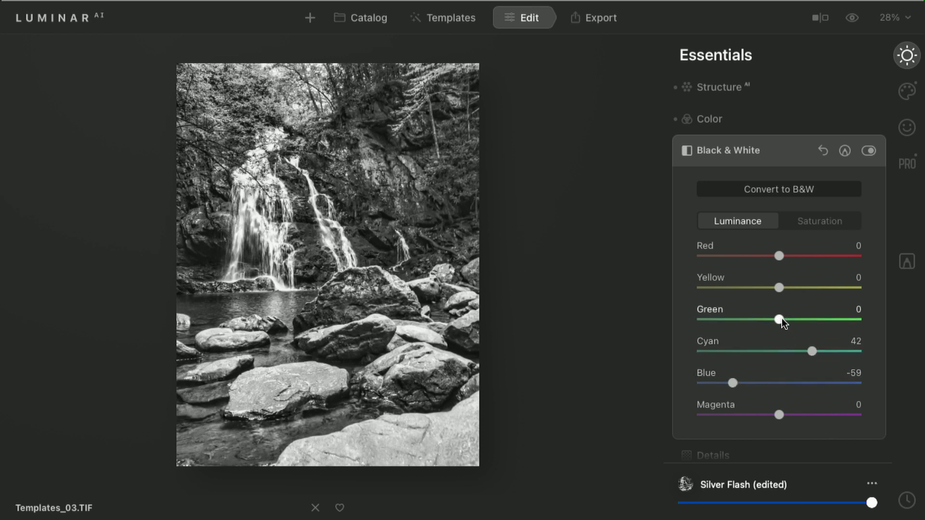
{"action": "left_click_drag", "start_coordinate": [779, 320], "coordinate": [800, 339]}
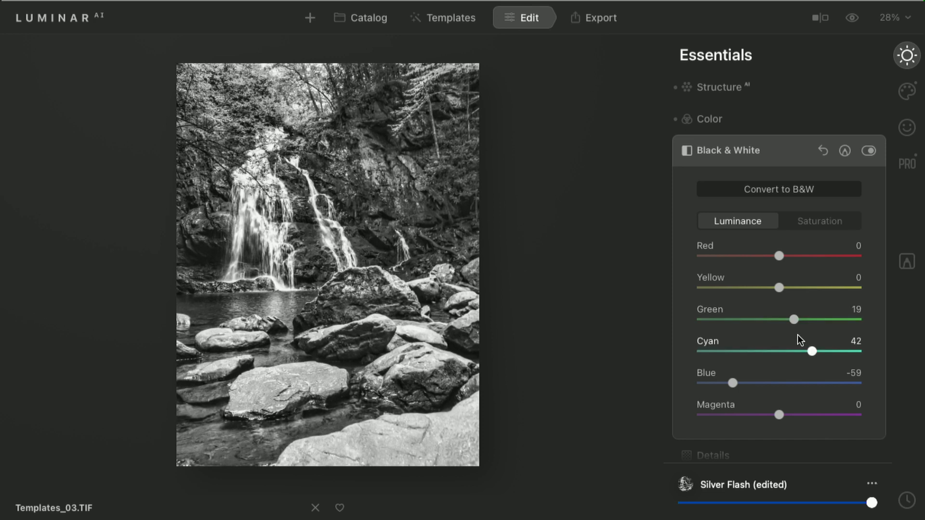
{"action": "scroll", "coordinate": [798, 337], "scroll_direction": "down", "scroll_amount": 3}
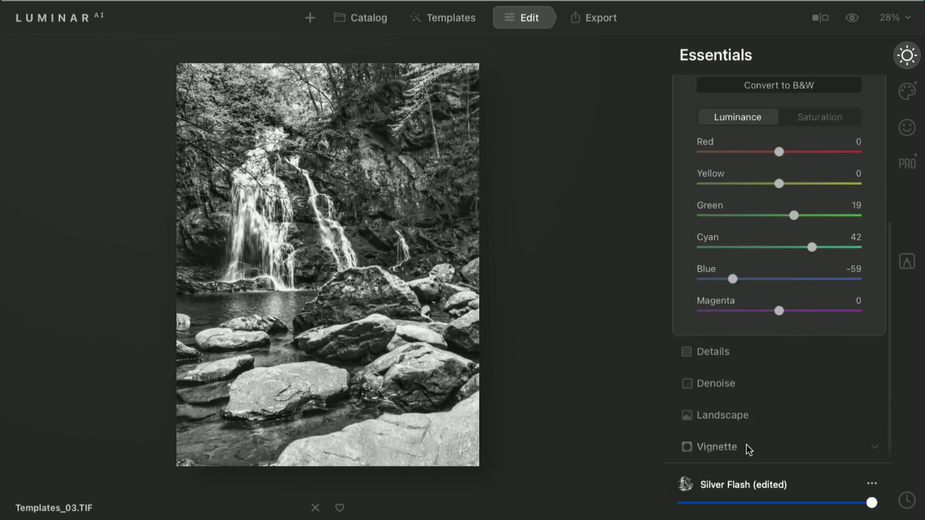
Add a vignette with Amount -63 and Feather 32, then bring up Composition AI
{"action": "left_click", "coordinate": [748, 449]}
{"action": "left_click_drag", "start_coordinate": [754, 378], "coordinate": [726, 379]}
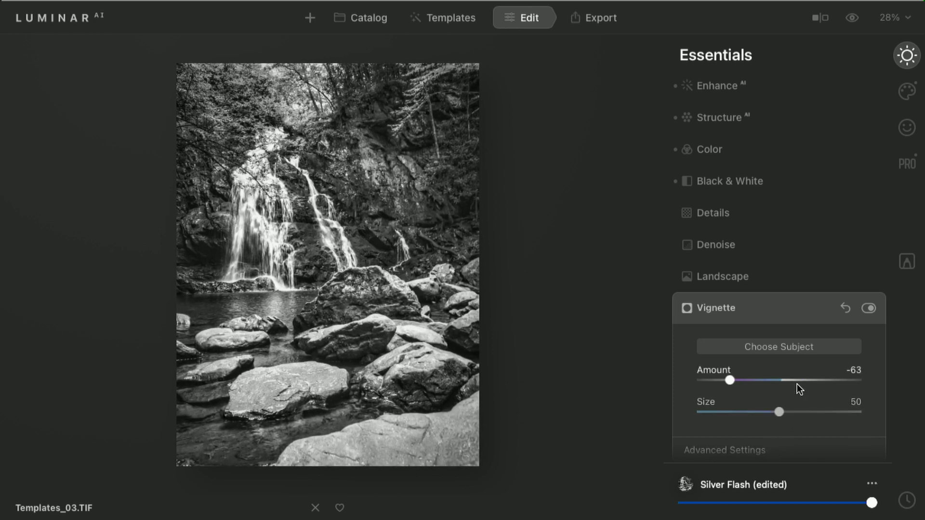
{"action": "scroll", "coordinate": [801, 424], "scroll_direction": "down", "scroll_amount": 3}
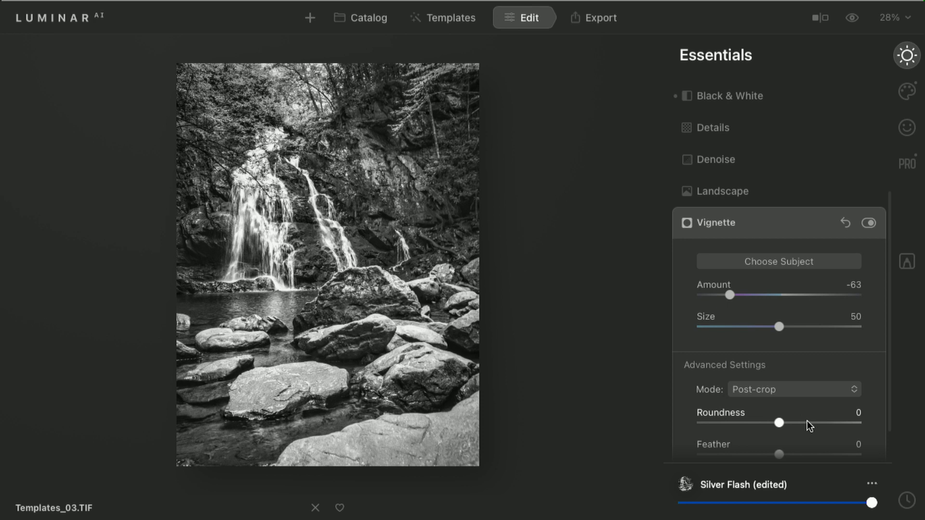
{"action": "scroll", "coordinate": [805, 429], "scroll_direction": "down", "scroll_amount": 1}
{"action": "left_click", "coordinate": [805, 429]}
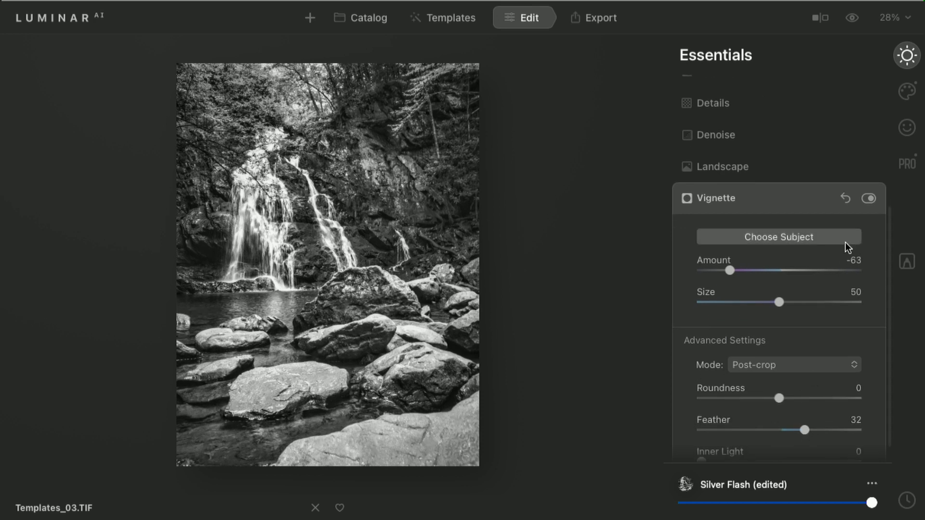
{"action": "scroll", "coordinate": [845, 242], "scroll_direction": "up", "scroll_amount": 7}
{"action": "left_click", "coordinate": [778, 87]}
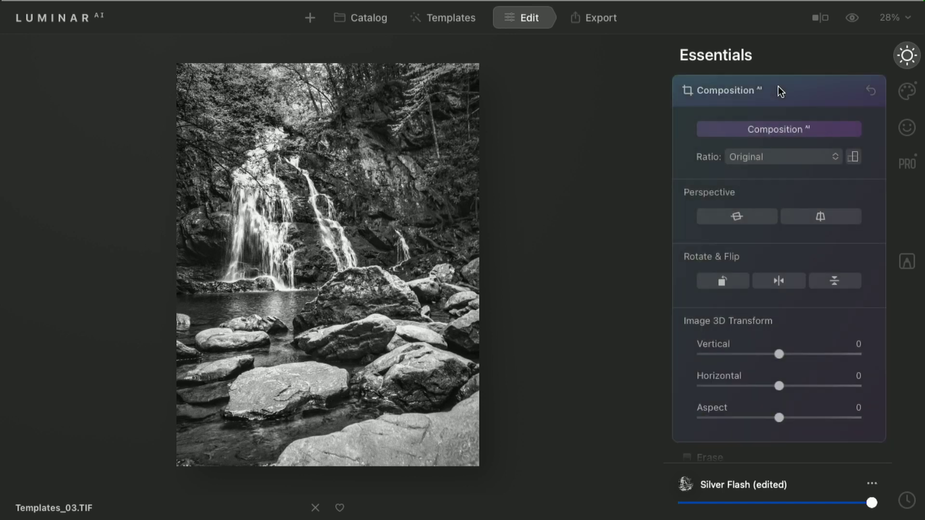
Auto-correct horizontal and vertical perspective, apply an AI crop, then enlarge and reposition it
{"action": "left_click", "coordinate": [742, 217]}
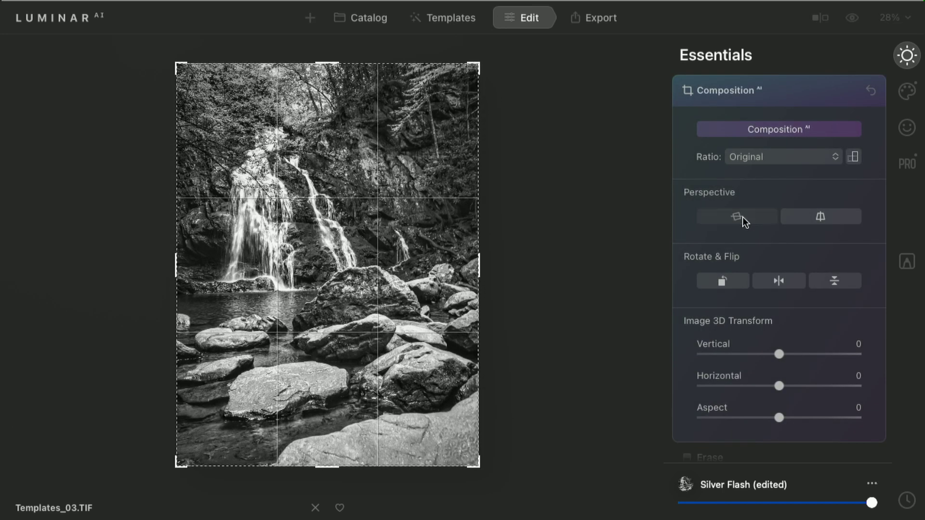
{"action": "left_click", "coordinate": [810, 215]}
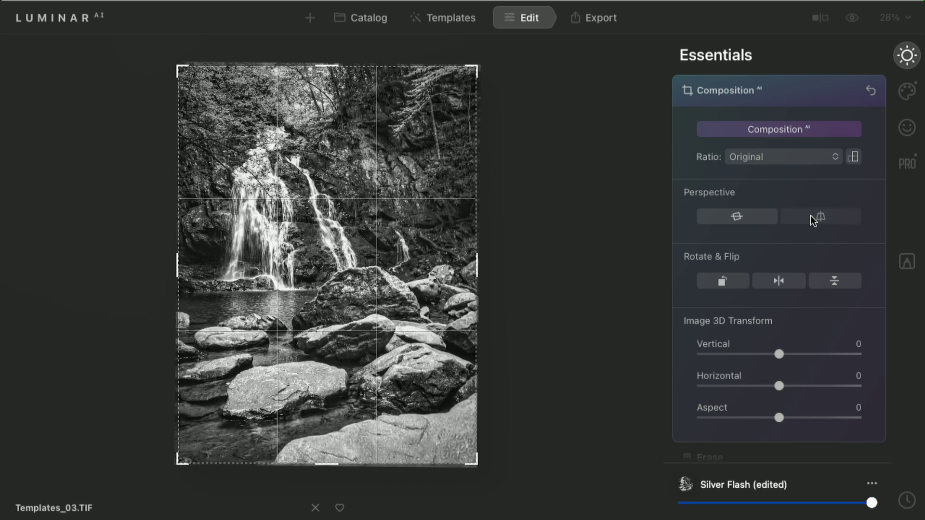
{"action": "left_click", "coordinate": [802, 123]}
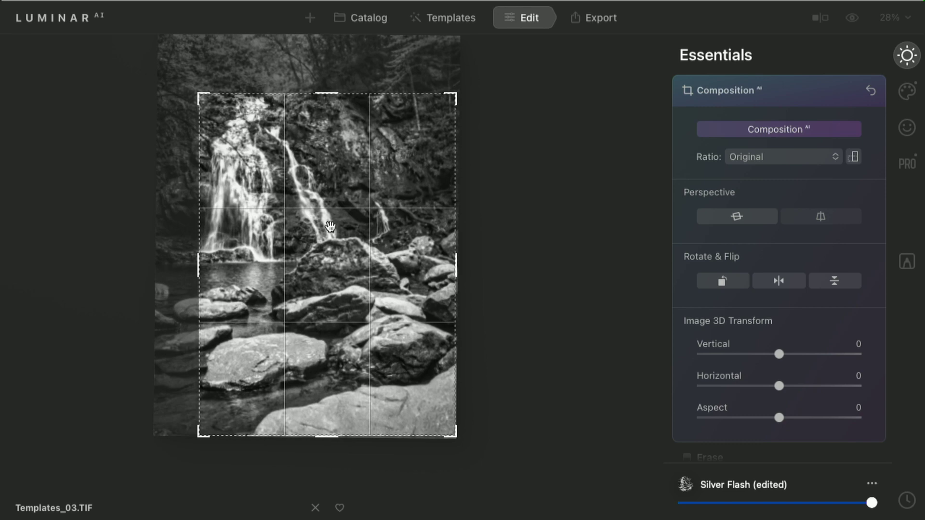
{"action": "left_click_drag", "start_coordinate": [197, 95], "coordinate": [162, 51]}
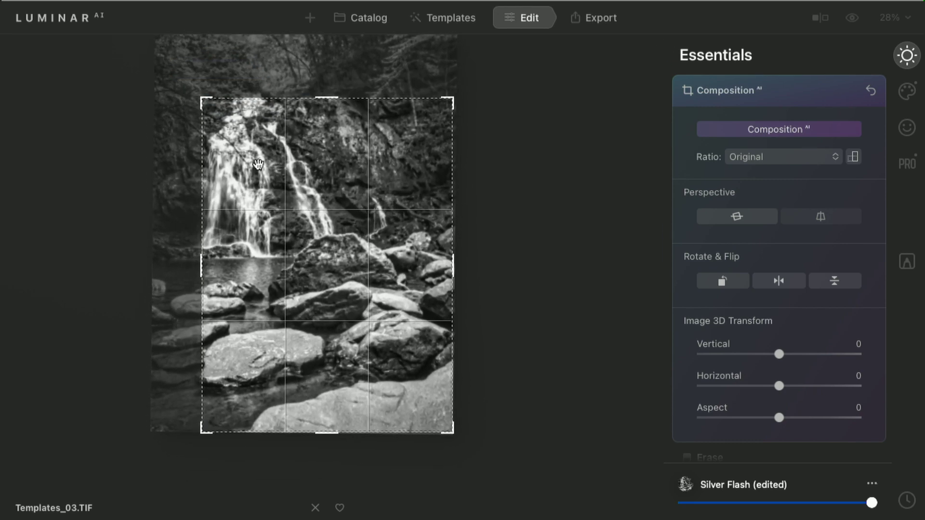
{"action": "left_click_drag", "start_coordinate": [258, 164], "coordinate": [275, 177]}
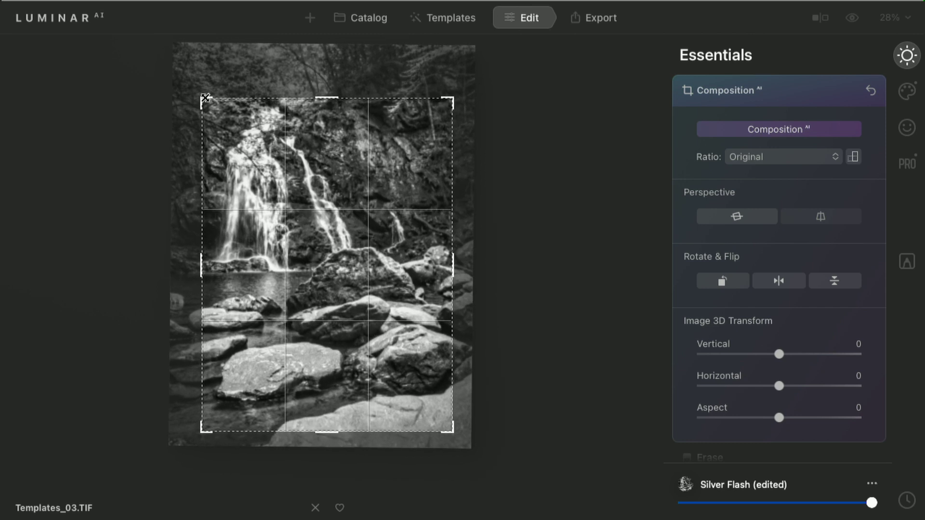
{"action": "left_click_drag", "start_coordinate": [205, 97], "coordinate": [196, 75]}
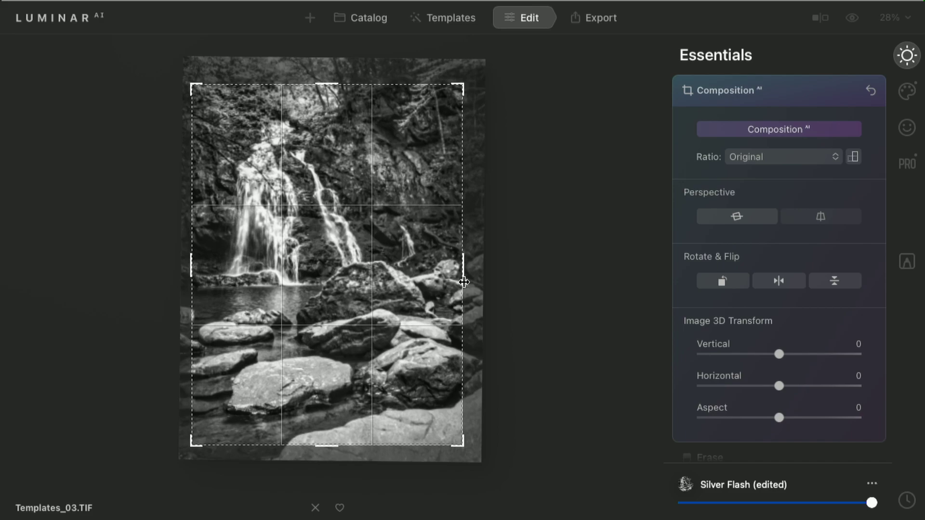
{"action": "key", "text": "Return"}
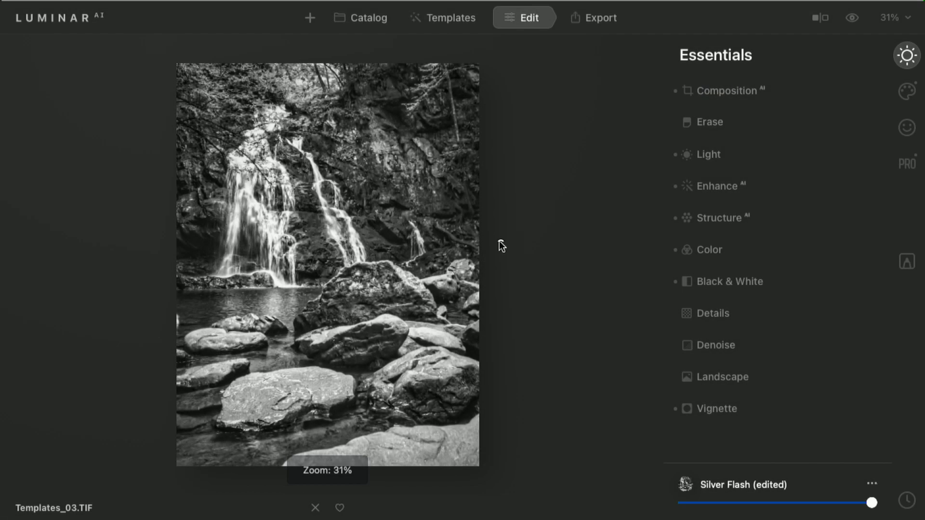
Compare with the original and nudge the photo slightly within the crop
{"action": "left_click", "coordinate": [851, 18]}
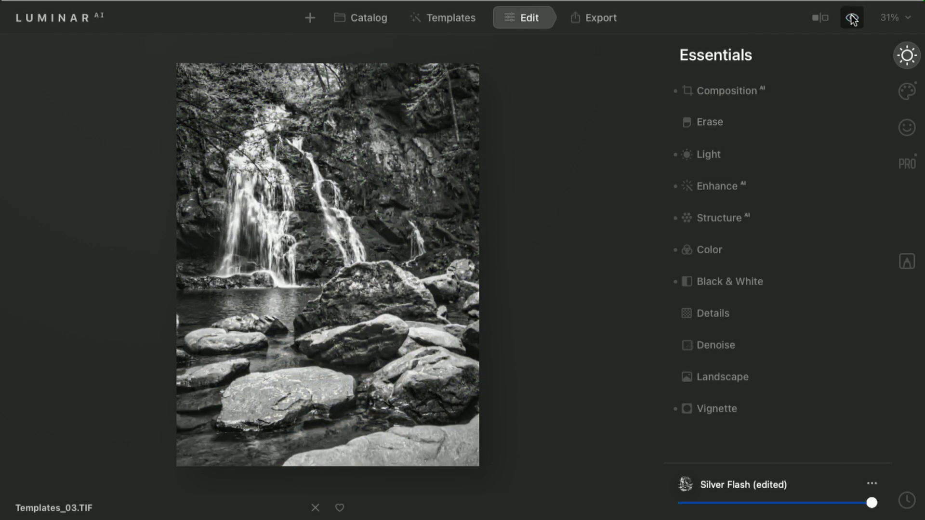
{"action": "left_click", "coordinate": [800, 90]}
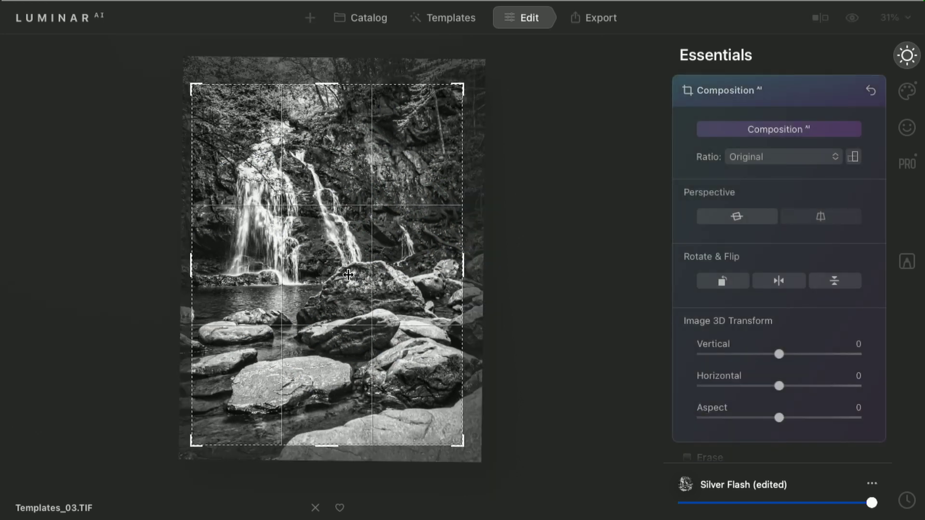
{"action": "left_click_drag", "start_coordinate": [348, 275], "coordinate": [346, 279]}
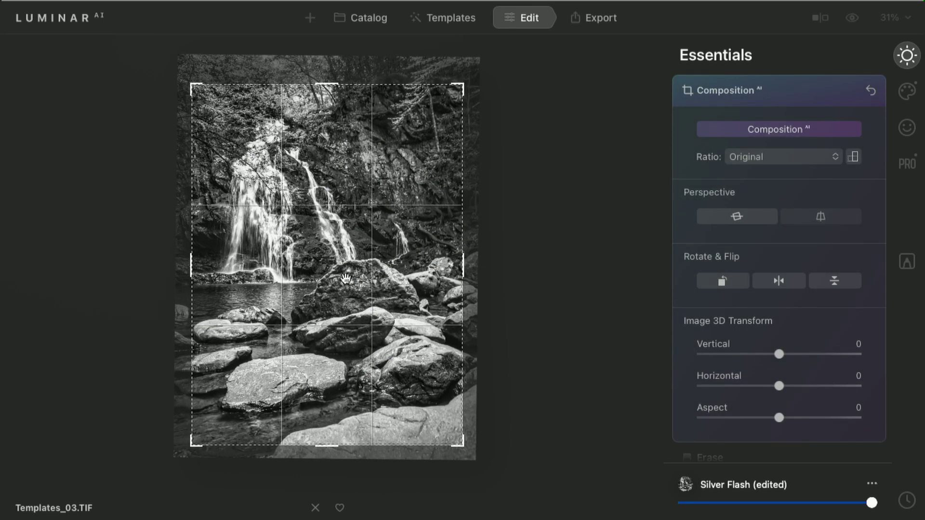
{"action": "key", "text": "Return"}
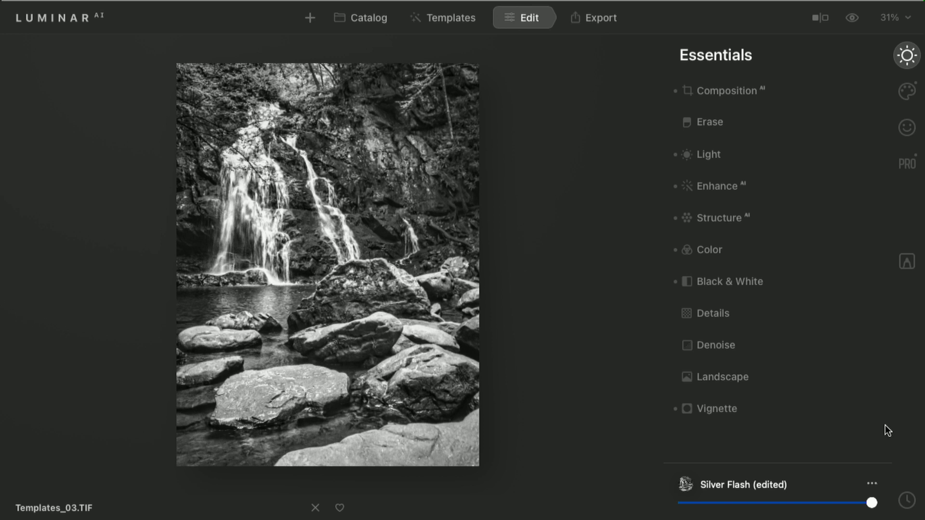
Save the current edits as the template 'Silver Flash edit'
{"action": "left_click", "coordinate": [873, 484]}
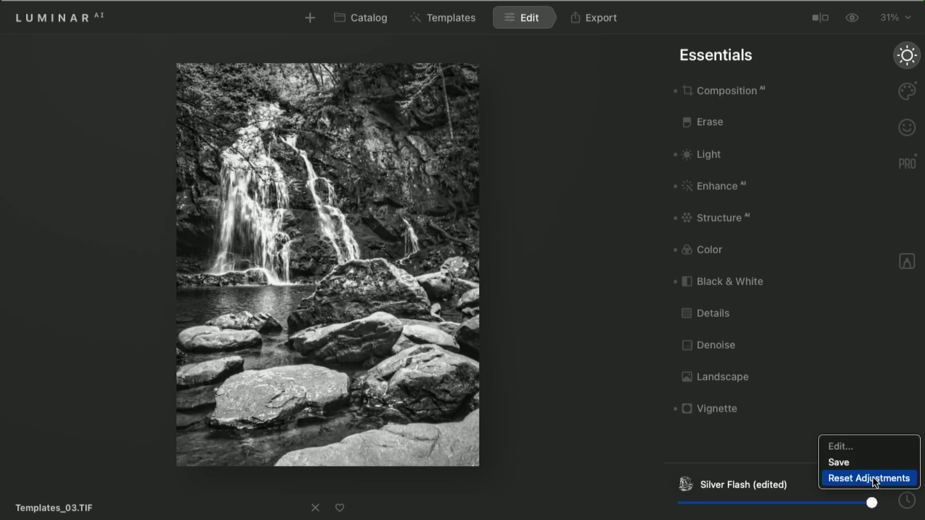
{"action": "left_click", "coordinate": [868, 464]}
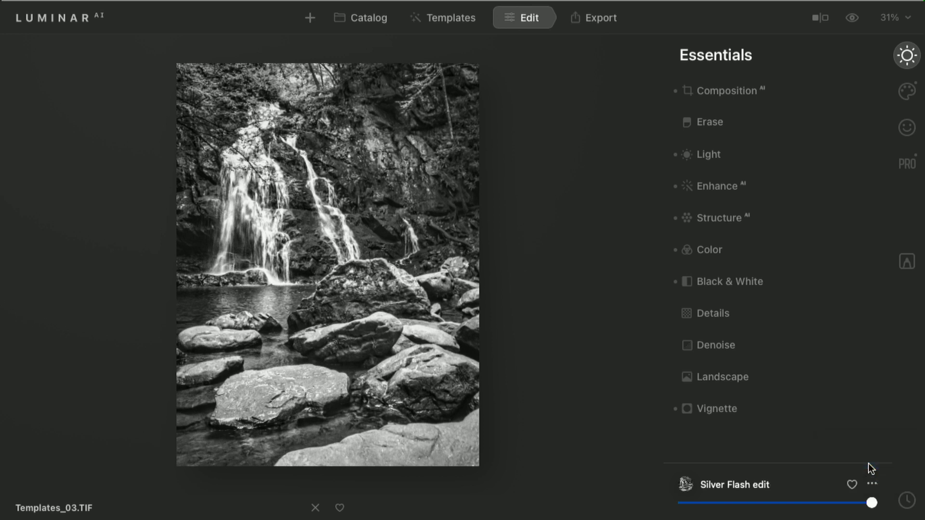
{"action": "left_click", "coordinate": [438, 21]}
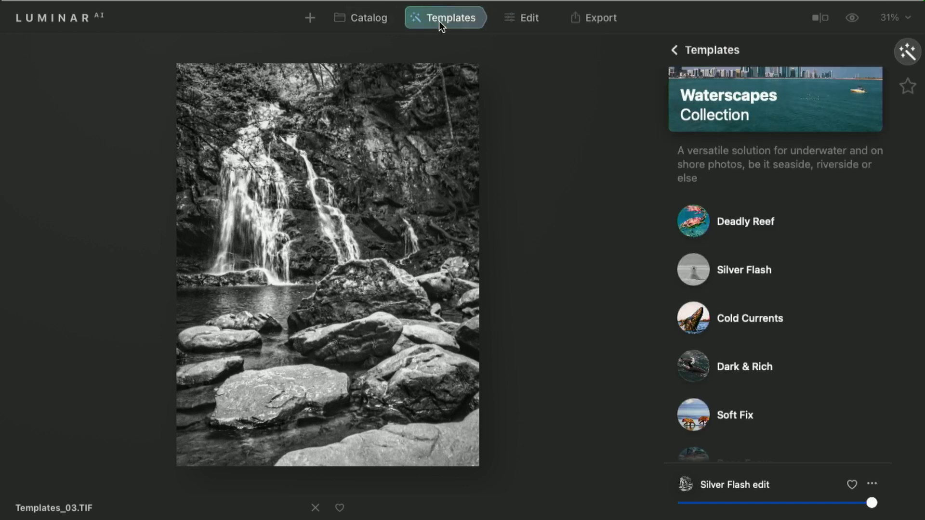
Rename the user template 'Silver Flash edit' to 'Silver Nature' in My Collection
{"action": "left_click", "coordinate": [907, 86]}
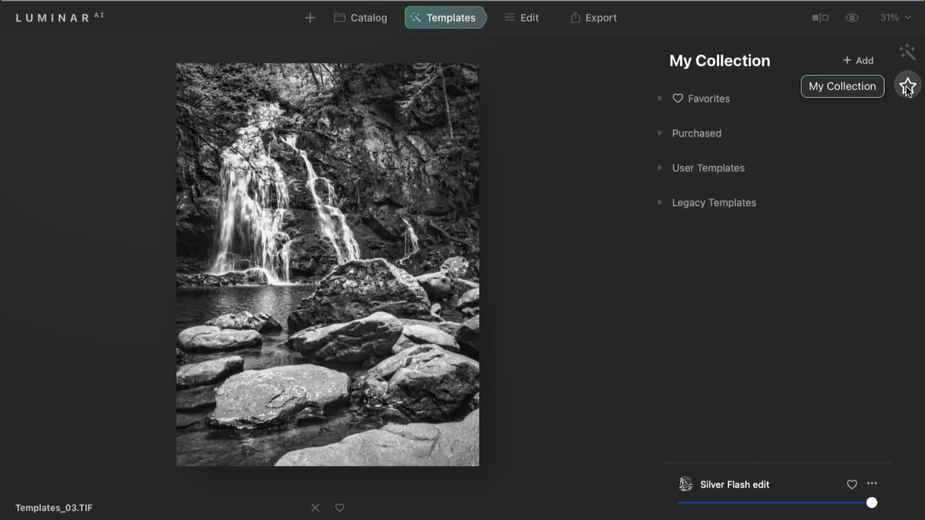
{"action": "left_click", "coordinate": [660, 169]}
{"action": "left_click", "coordinate": [869, 197]}
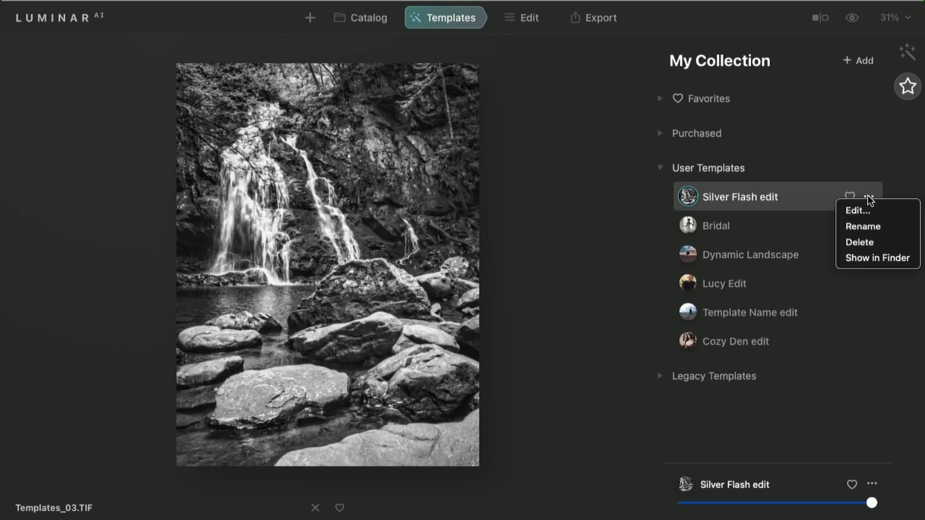
{"action": "left_click", "coordinate": [870, 226]}
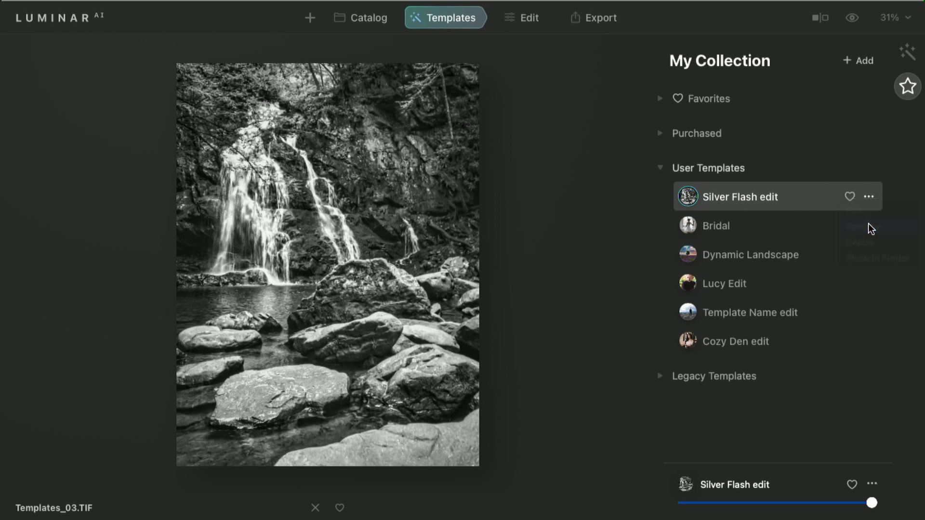
{"action": "type", "text": "Silv"}
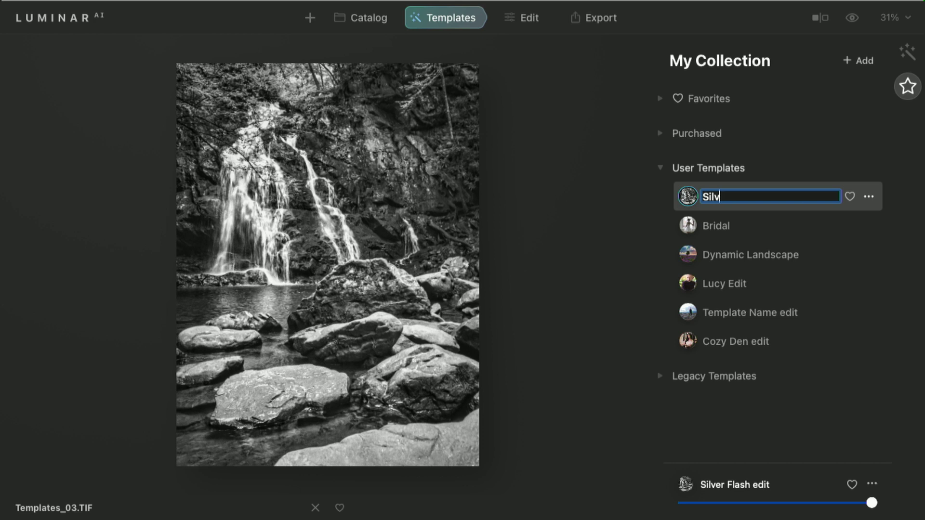
{"action": "type", "text": "er Nature"}
{"action": "key", "text": "Return"}
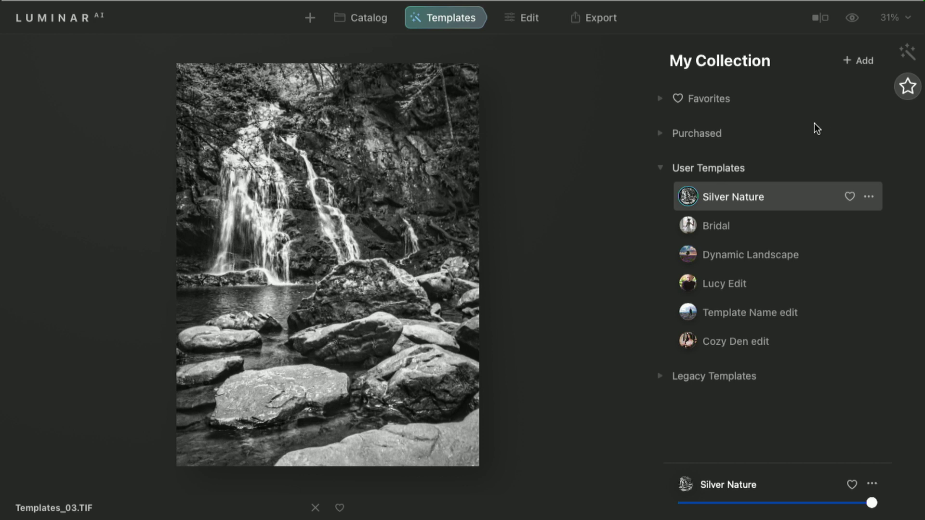
{"action": "left_click", "coordinate": [915, 53]}
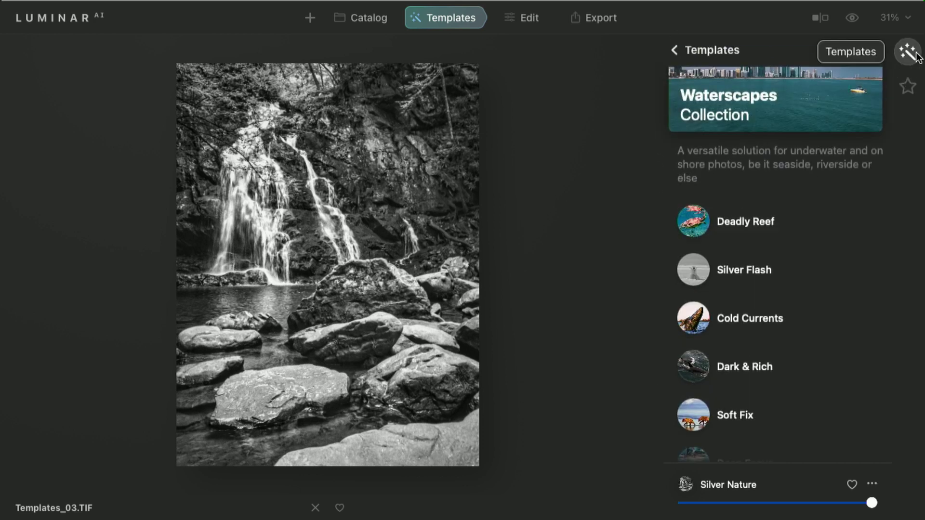
Go back to the Templates overview and scroll through collections like Landscape and Mother Nature
{"action": "left_click", "coordinate": [730, 47]}
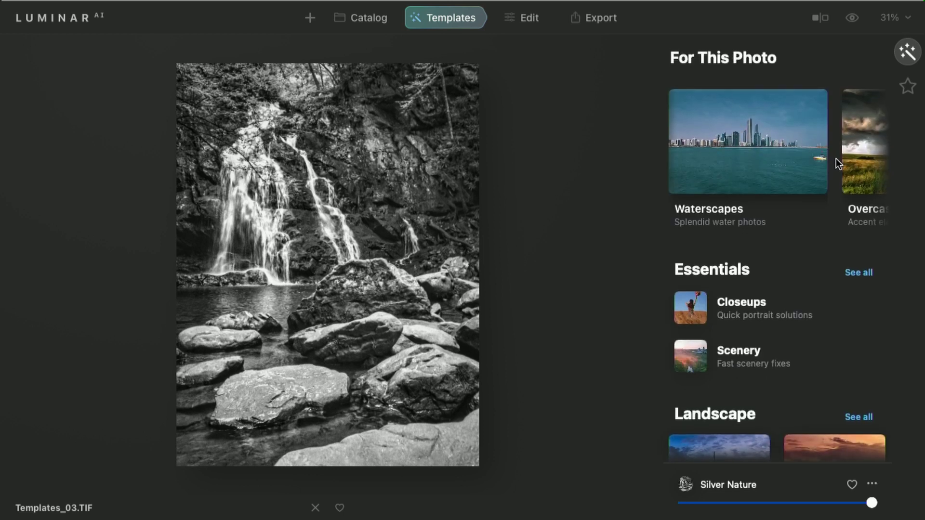
{"action": "scroll", "coordinate": [836, 158], "scroll_direction": "down", "scroll_amount": 5}
{"action": "scroll", "coordinate": [836, 159], "scroll_direction": "down", "scroll_amount": 8}
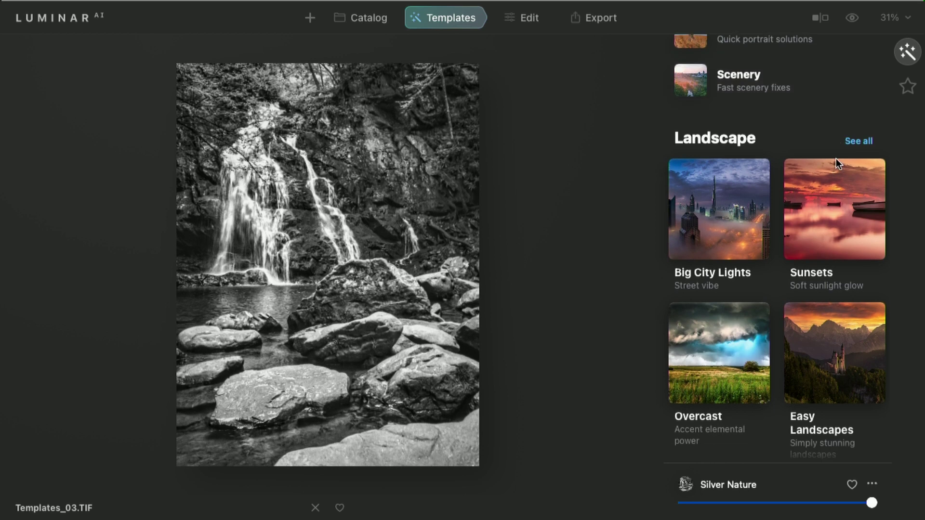
{"action": "scroll", "coordinate": [836, 159], "scroll_direction": "down", "scroll_amount": 7}
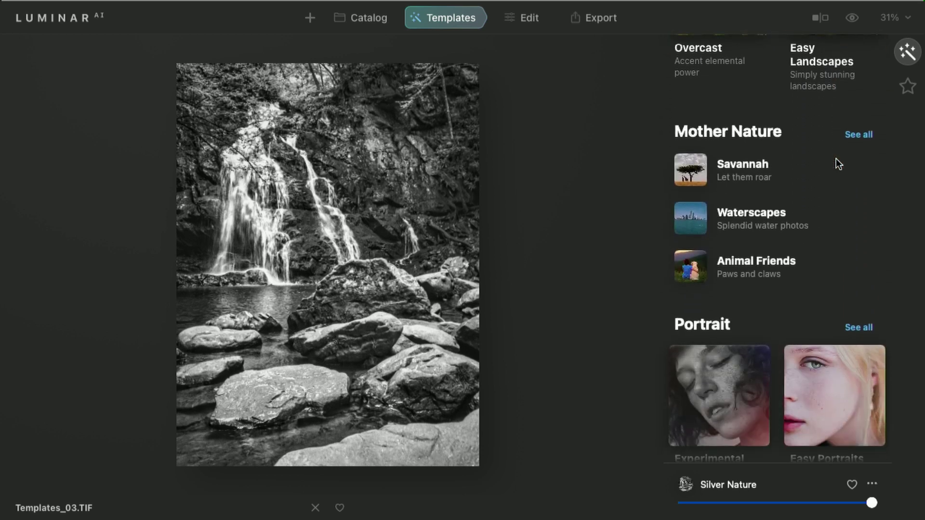